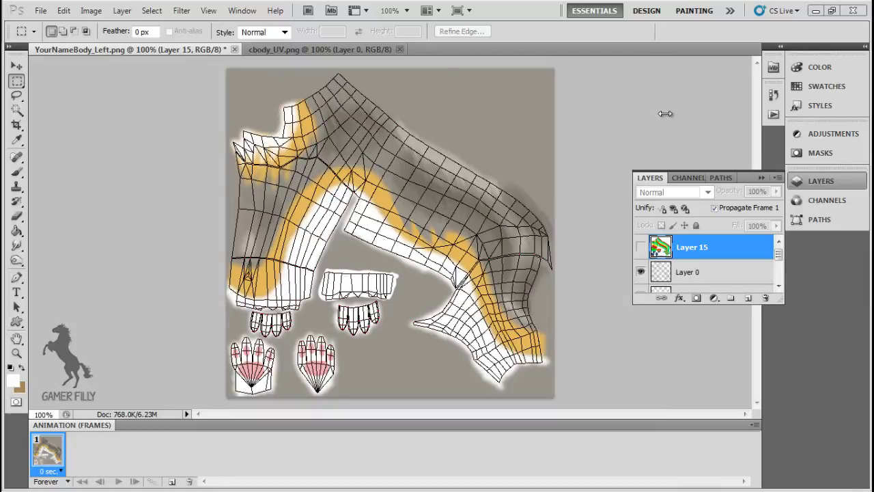
Show the rainbow UV layer, add a new layer, and set the foreground colour to black
left_click(642, 249)
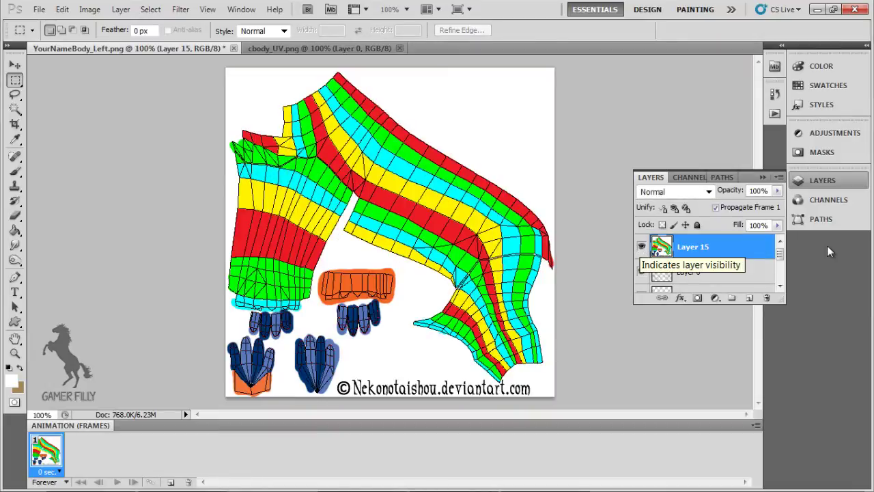
left_click(748, 297)
left_click(11, 379)
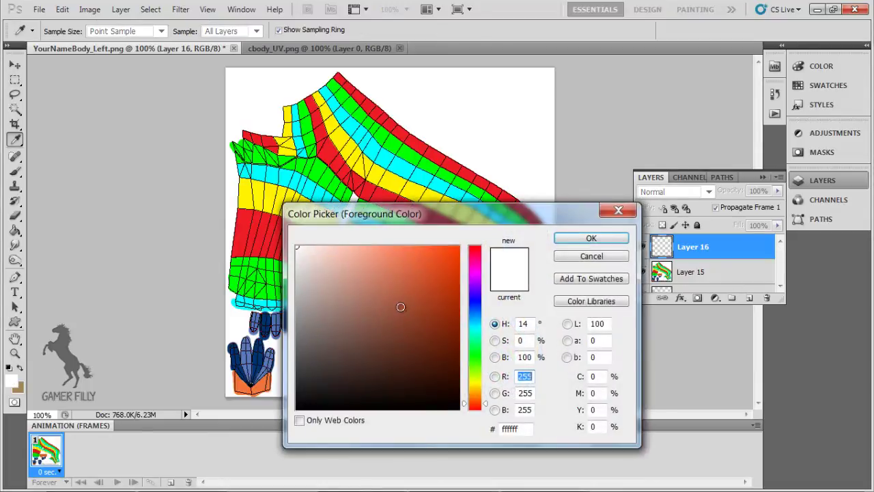
left_click_drag(440, 403, 467, 431)
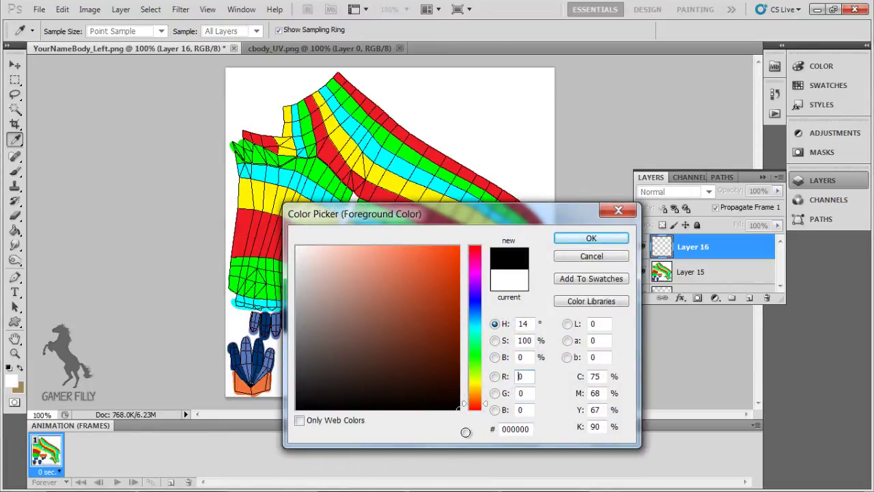
left_click(575, 237)
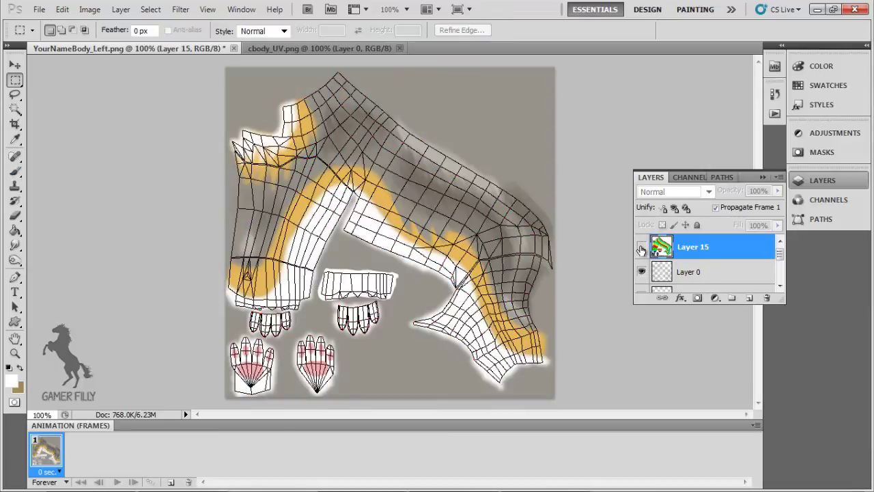
Re-show the rainbow layer, add empty Layer 16 for labels, and switch to the Brush
left_click(641, 248)
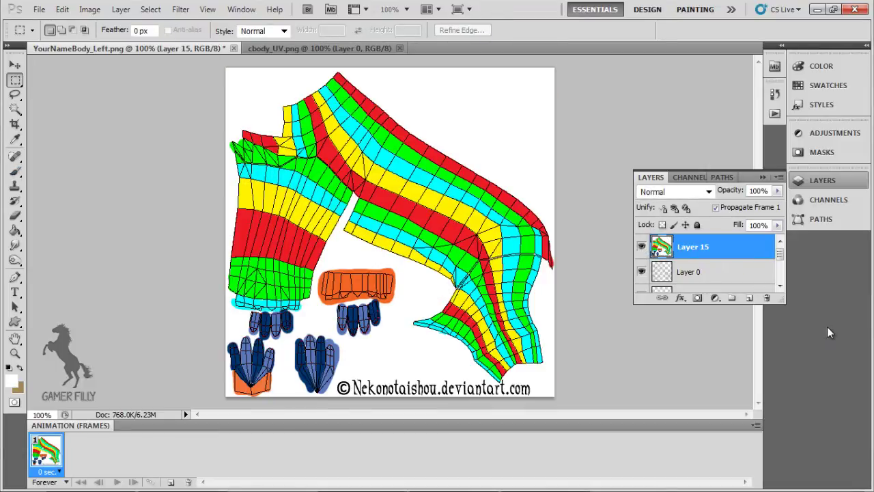
left_click(749, 298)
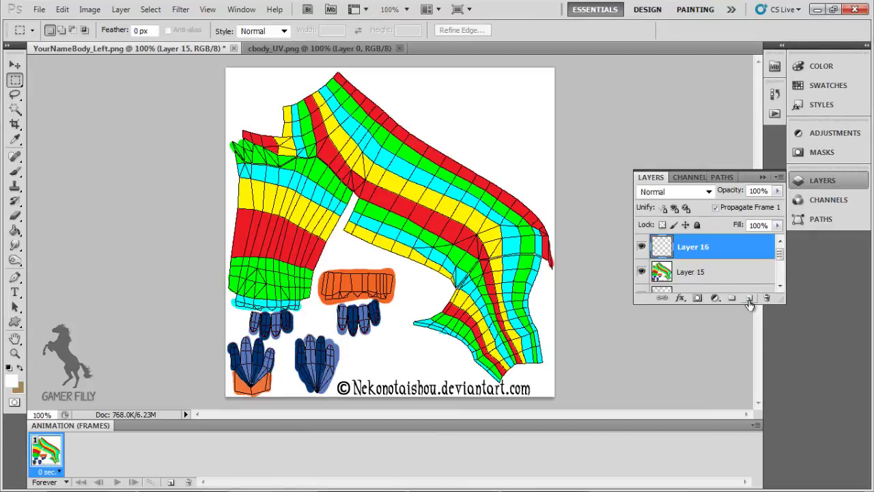
left_click(12, 382)
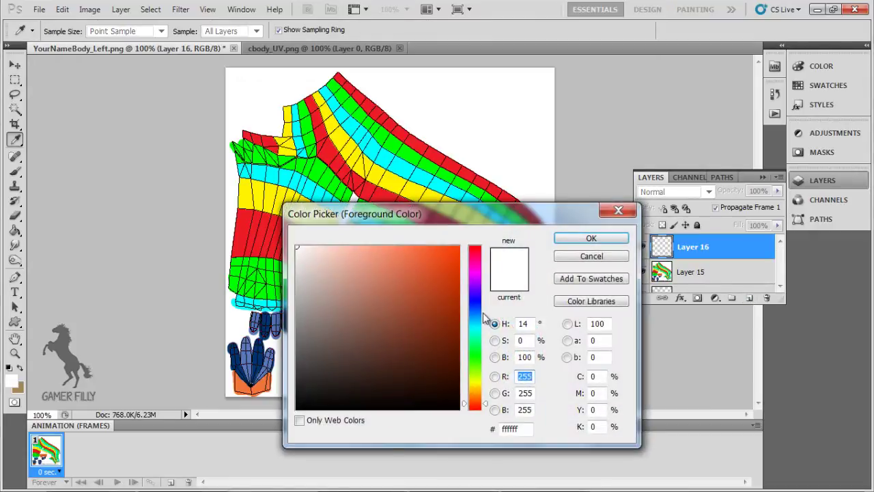
key("Escape")
key("b")
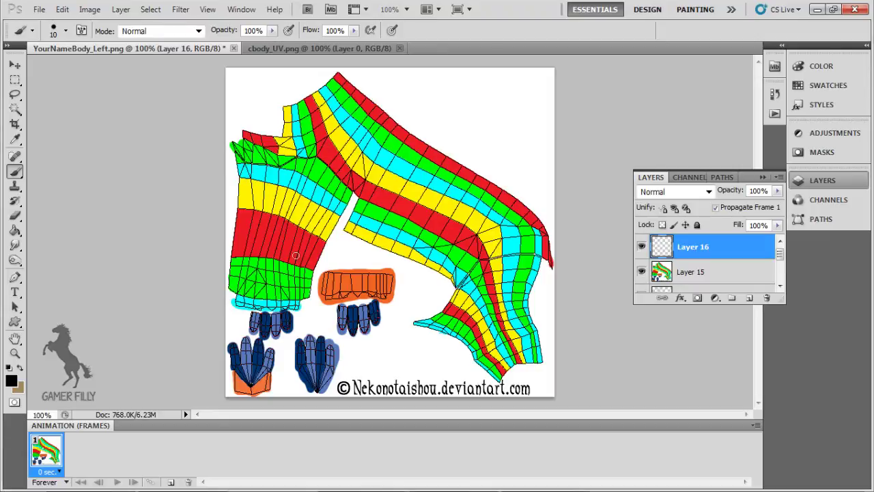
Outline the front leg piece in black and hand-letter "Front LEG" inside it
mouse_move(353, 217)
left_mouse_down()
mouse_move(339, 183)
mouse_move(284, 166)
mouse_move(242, 172)
mouse_move(216, 212)
left_mouse_up()
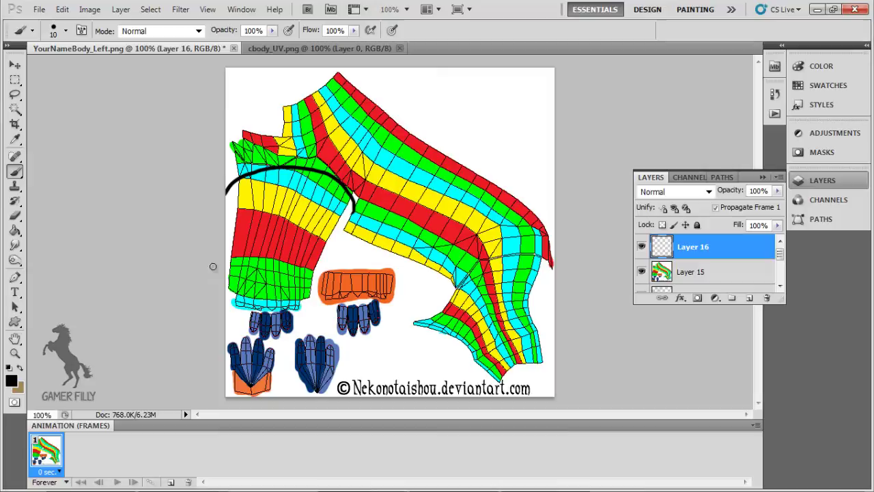
mouse_move(213, 266)
left_mouse_down()
mouse_move(230, 302)
mouse_move(298, 304)
mouse_move(353, 207)
left_mouse_up()
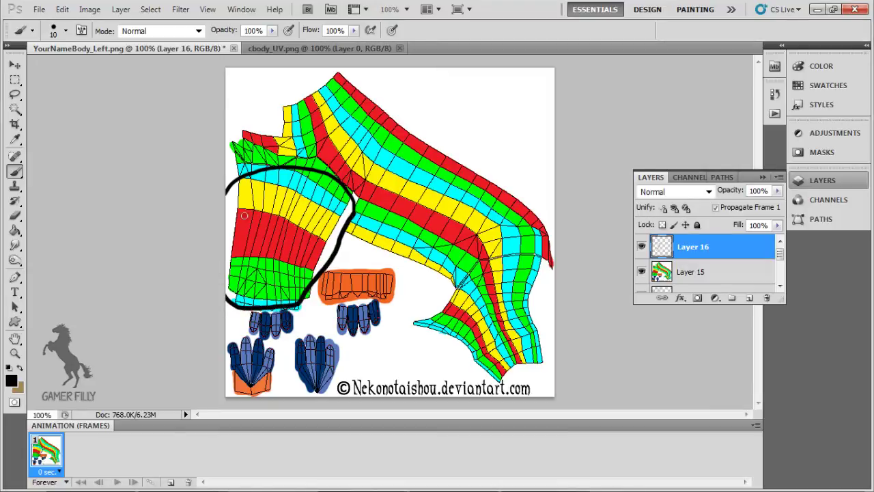
mouse_move(244, 214)
left_mouse_down()
mouse_move(251, 239)
mouse_move(256, 203)
left_mouse_up()
left_click_drag(246, 223, 308, 194)
mouse_move(254, 244)
left_mouse_down()
mouse_move(255, 260)
mouse_move(272, 253)
mouse_move(273, 260)
mouse_move(284, 239)
mouse_move(288, 256)
mouse_move(314, 247)
mouse_move(305, 242)
left_mouse_up()
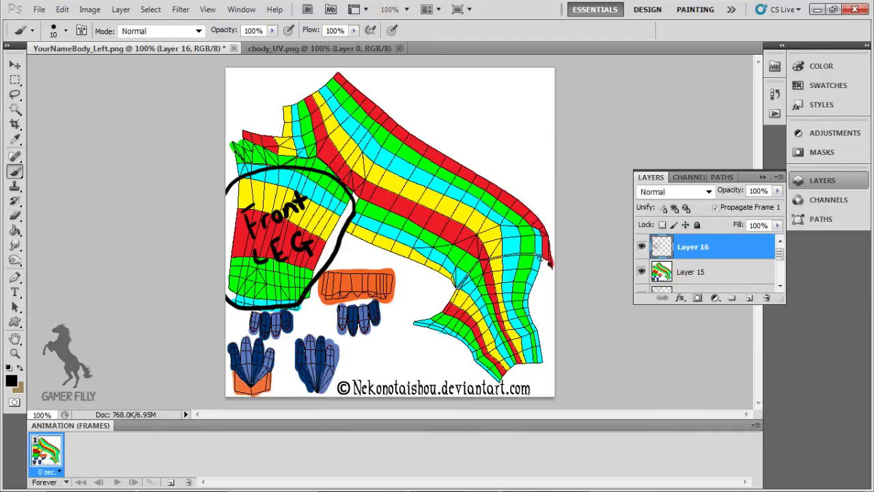
Outline the back leg, letter "BACK LEG" inside, and circle the butt area above it
mouse_move(550, 262)
left_mouse_down()
mouse_move(476, 265)
mouse_move(422, 305)
mouse_move(420, 351)
mouse_move(505, 378)
mouse_move(553, 362)
mouse_move(569, 301)
mouse_move(542, 260)
left_mouse_up()
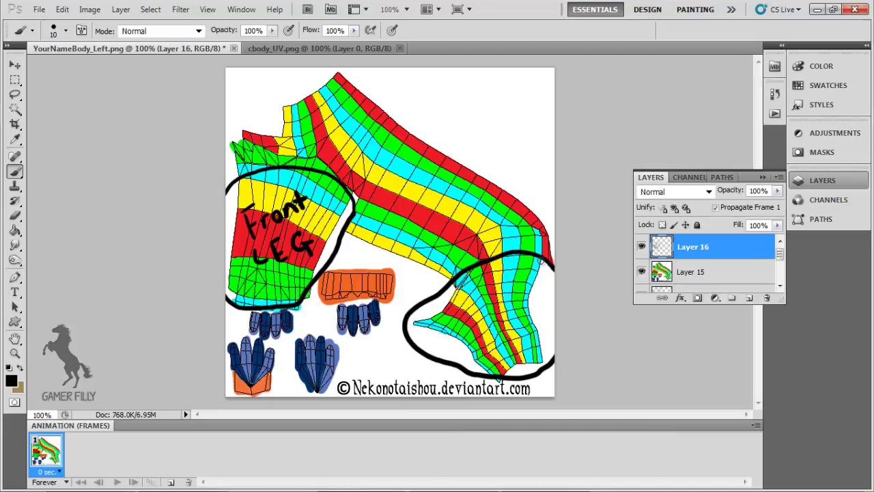
mouse_move(459, 287)
left_mouse_down()
mouse_move(465, 314)
mouse_move(507, 304)
mouse_move(515, 285)
mouse_move(532, 302)
left_mouse_up()
mouse_move(474, 318)
left_mouse_down()
mouse_move(482, 332)
mouse_move(488, 320)
mouse_move(507, 316)
mouse_move(503, 333)
mouse_move(517, 315)
mouse_move(517, 337)
mouse_move(531, 325)
left_mouse_up()
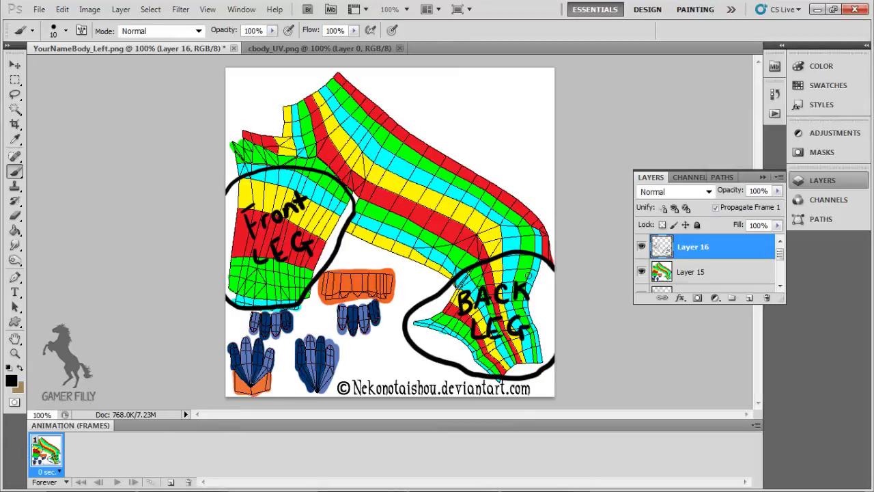
mouse_move(531, 221)
left_mouse_down()
mouse_move(533, 197)
mouse_move(493, 246)
mouse_move(538, 209)
mouse_move(527, 199)
mouse_move(506, 235)
mouse_move(551, 209)
left_mouse_up()
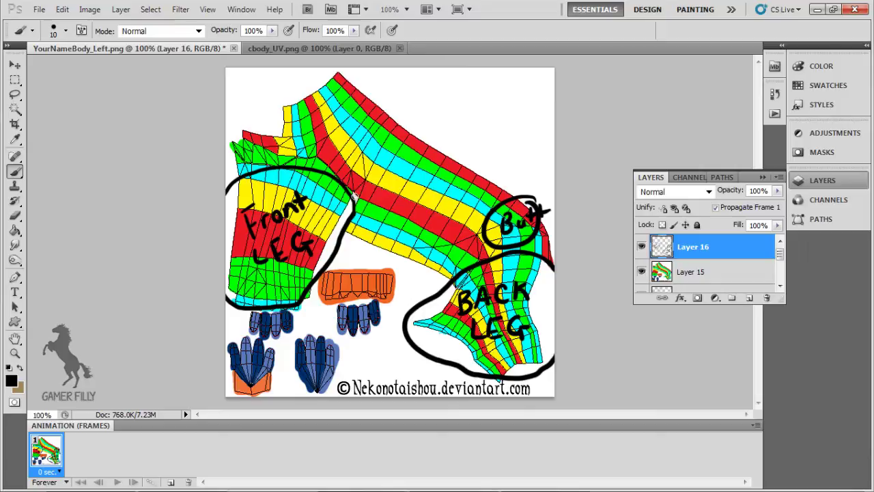
Loop the belly strip and hand-letter "BELLY" inside the loop
mouse_move(354, 196)
left_mouse_down()
mouse_move(407, 211)
mouse_move(443, 252)
mouse_move(445, 277)
mouse_move(352, 236)
mouse_move(351, 208)
mouse_move(370, 233)
mouse_move(390, 227)
mouse_move(412, 243)
left_mouse_up()
mouse_move(407, 227)
left_mouse_down()
mouse_move(410, 244)
mouse_move(423, 250)
left_mouse_up()
left_click_drag(416, 233, 418, 262)
Circle the orange back-leg piece and both blue feet, starting a "Paw" label
mouse_move(349, 263)
left_mouse_down()
mouse_move(311, 289)
mouse_move(359, 301)
mouse_move(401, 283)
mouse_move(362, 266)
mouse_move(336, 268)
mouse_move(334, 279)
mouse_move(342, 286)
mouse_move(350, 271)
mouse_move(388, 280)
mouse_move(349, 290)
mouse_move(387, 288)
left_mouse_up()
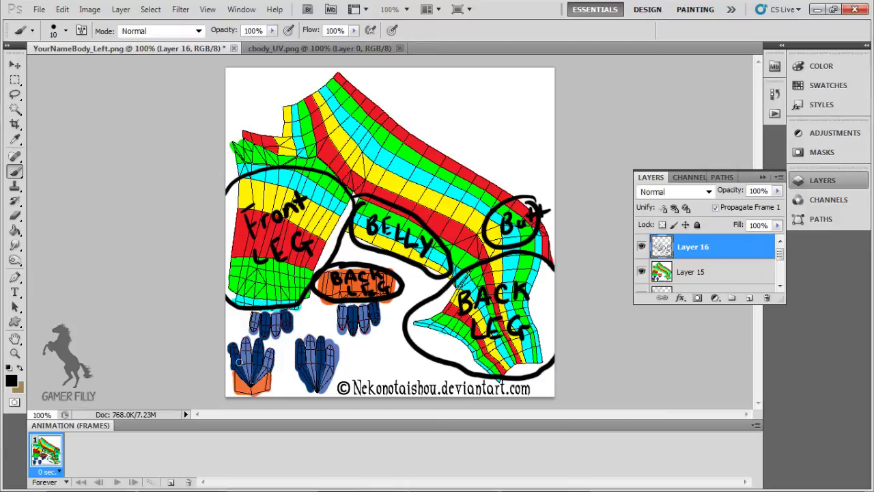
mouse_move(239, 340)
left_mouse_down()
mouse_move(227, 379)
mouse_move(286, 387)
mouse_move(339, 357)
mouse_move(295, 336)
mouse_move(233, 339)
mouse_move(242, 369)
mouse_move(254, 363)
left_mouse_up()
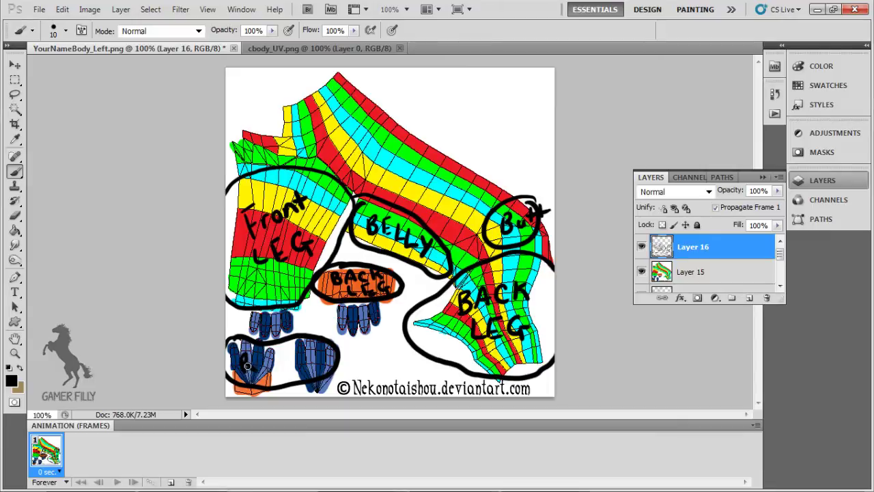
mouse_move(260, 366)
left_mouse_down()
mouse_move(293, 355)
mouse_move(308, 369)
mouse_move(326, 357)
mouse_move(325, 367)
left_mouse_up()
Finish the "Paw" label and letter "PAW" on the back-leg and front feet
left_click(285, 372)
left_click_drag(350, 320, 396, 308)
mouse_move(256, 333)
left_mouse_down()
mouse_move(258, 317)
mouse_move(262, 327)
mouse_move(276, 316)
mouse_move(313, 312)
left_mouse_up()
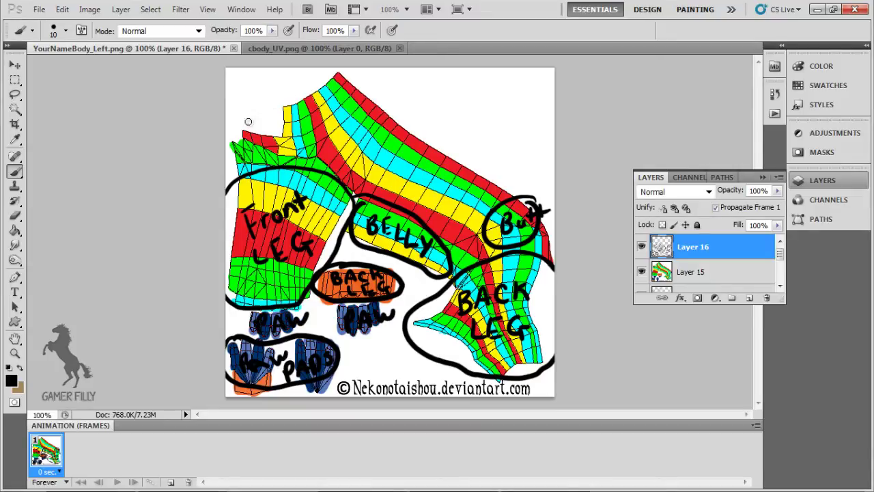
Loop the upper-left shoulder area and label it "Chest"
mouse_move(252, 111)
left_mouse_down()
mouse_move(259, 158)
mouse_move(331, 106)
mouse_move(338, 74)
mouse_move(281, 93)
left_mouse_up()
mouse_move(248, 136)
left_mouse_down()
mouse_move(240, 151)
mouse_move(286, 124)
mouse_move(289, 109)
mouse_move(303, 116)
left_mouse_up()
mouse_move(317, 86)
left_mouse_down()
mouse_move(312, 108)
mouse_move(348, 75)
mouse_move(356, 137)
mouse_move(418, 179)
mouse_move(471, 194)
mouse_move(503, 160)
mouse_move(383, 89)
mouse_move(374, 134)
mouse_move(384, 121)
mouse_move(403, 140)
left_mouse_up()
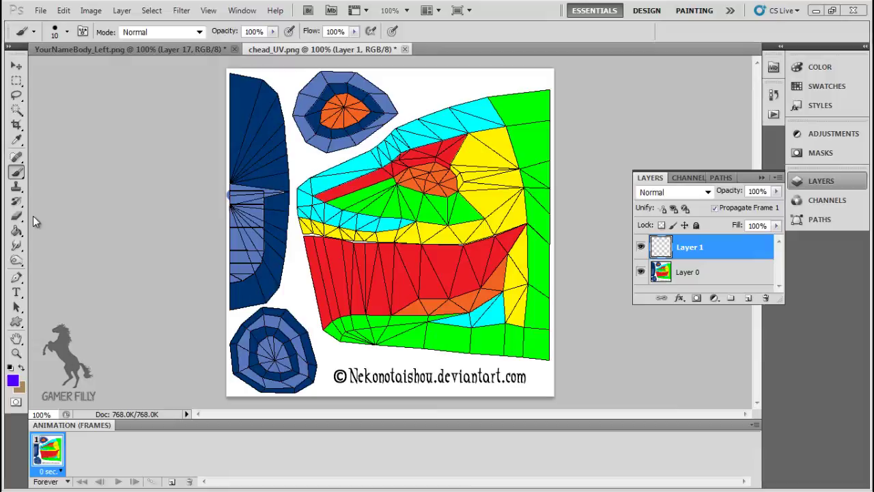
Set the foreground colour to black in the Color Picker
left_click(11, 380)
left_click_drag(383, 372, 460, 412)
left_click(522, 377)
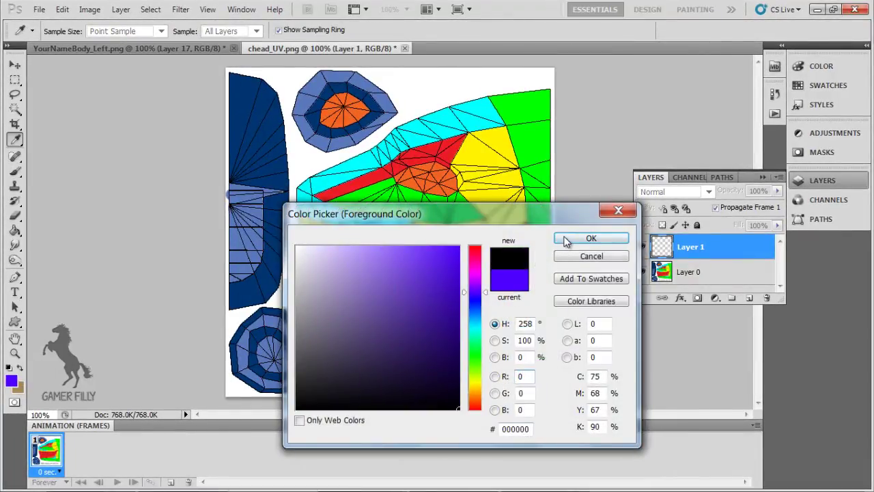
left_click(591, 238)
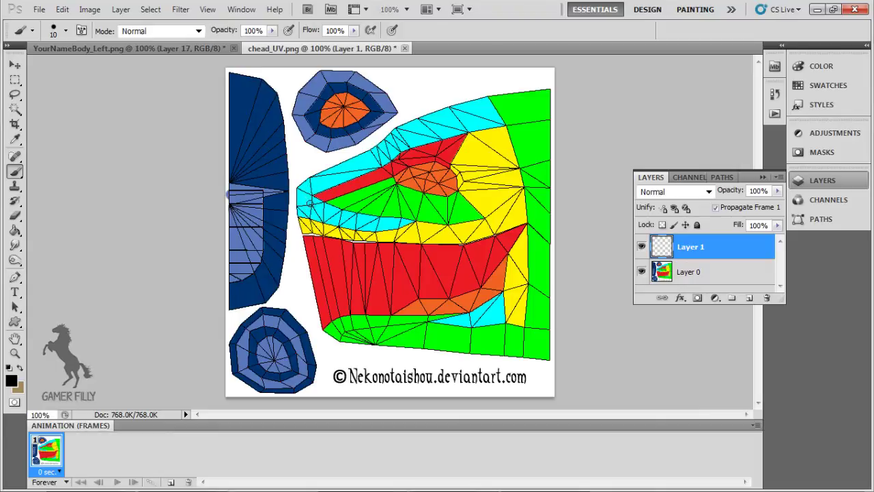
Hand-letter "Nose", "eye area", "Mouth Area" and start "ear" on the head map
mouse_move(308, 206)
left_mouse_down()
mouse_move(326, 183)
mouse_move(332, 200)
mouse_move(348, 175)
mouse_move(375, 189)
mouse_move(427, 174)
mouse_move(438, 189)
mouse_move(458, 166)
left_mouse_up()
mouse_move(435, 203)
left_mouse_down()
mouse_move(467, 182)
mouse_move(479, 192)
left_mouse_up()
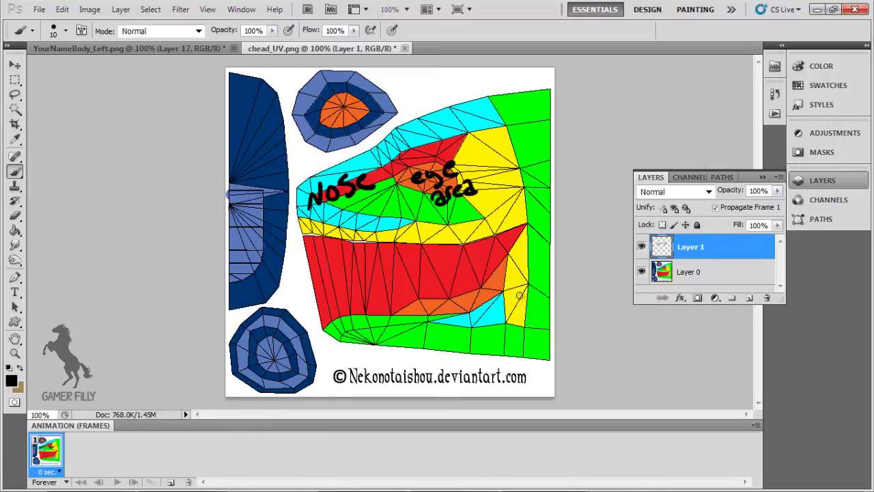
mouse_move(331, 300)
left_mouse_down()
mouse_move(366, 290)
mouse_move(376, 275)
mouse_move(451, 255)
left_mouse_up()
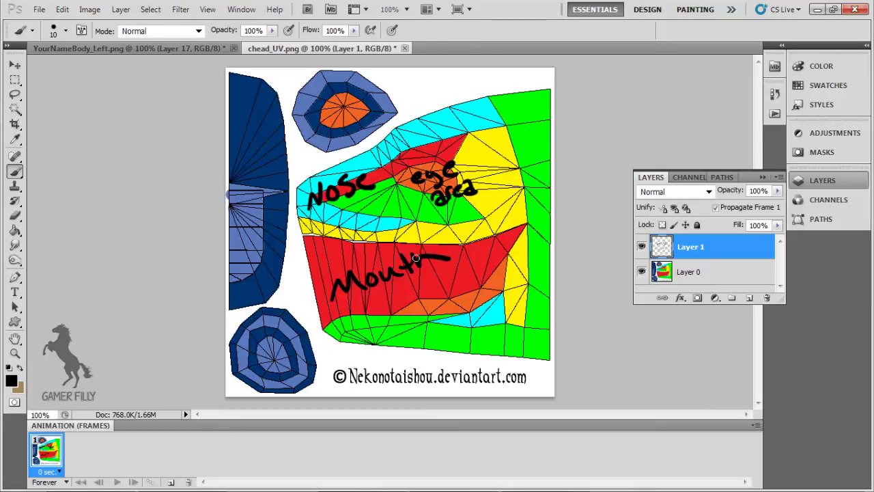
left_click_drag(398, 301, 459, 274)
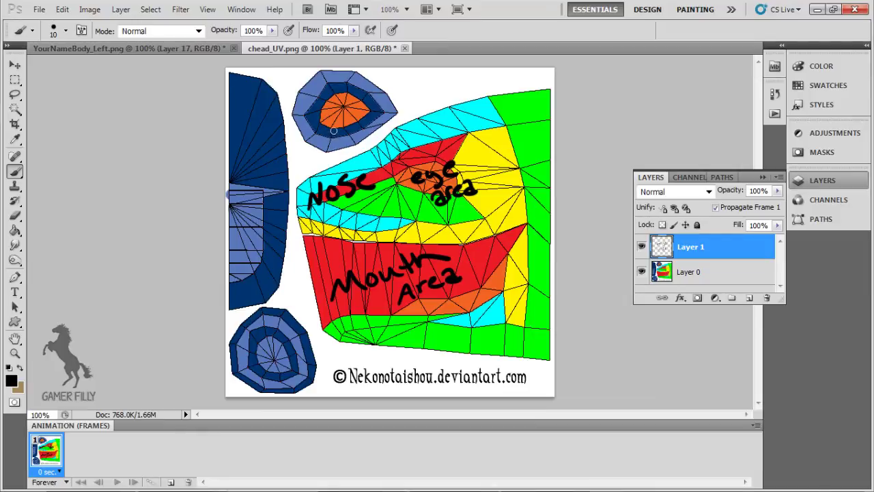
mouse_move(323, 122)
left_mouse_down()
mouse_move(352, 119)
mouse_move(369, 102)
left_mouse_up()
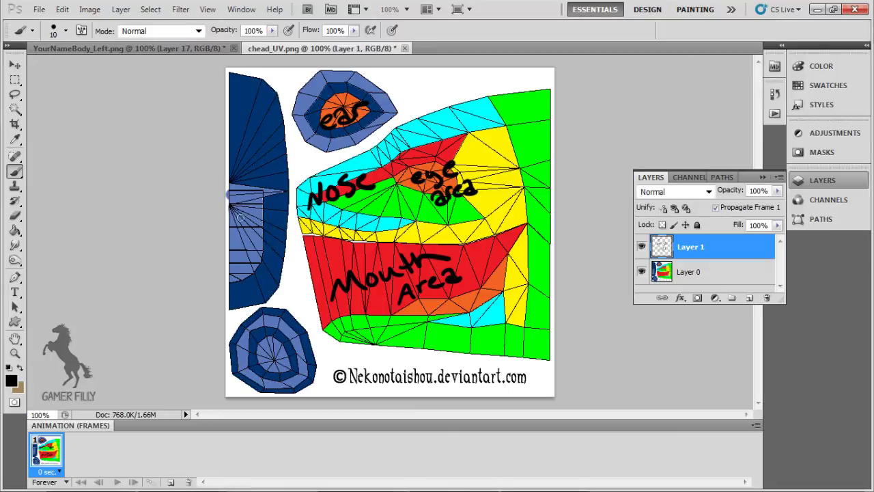
Write "inside Mouth" on the left dark-blue piece and "Forehead" on the cyan band
mouse_move(242, 238)
left_mouse_down()
mouse_move(235, 228)
mouse_move(257, 221)
mouse_move(262, 196)
mouse_move(285, 172)
left_mouse_up()
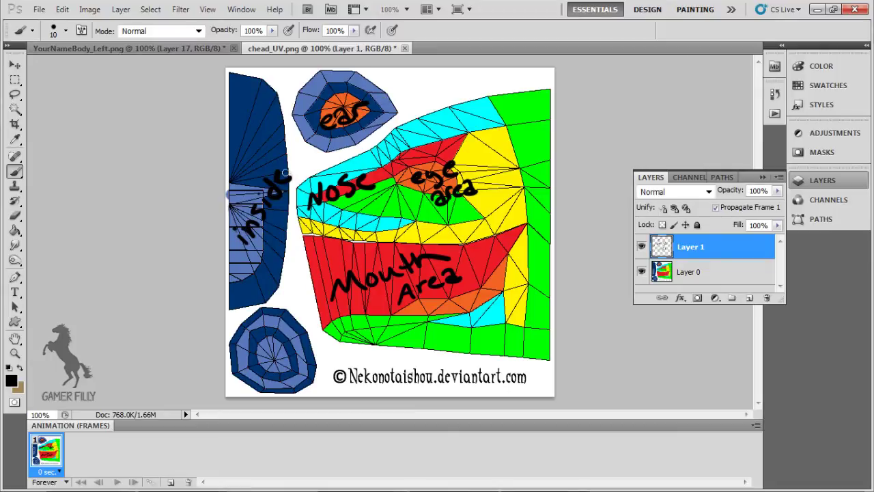
mouse_move(258, 283)
left_mouse_down()
mouse_move(261, 249)
mouse_move(273, 250)
mouse_move(283, 224)
mouse_move(305, 207)
left_mouse_up()
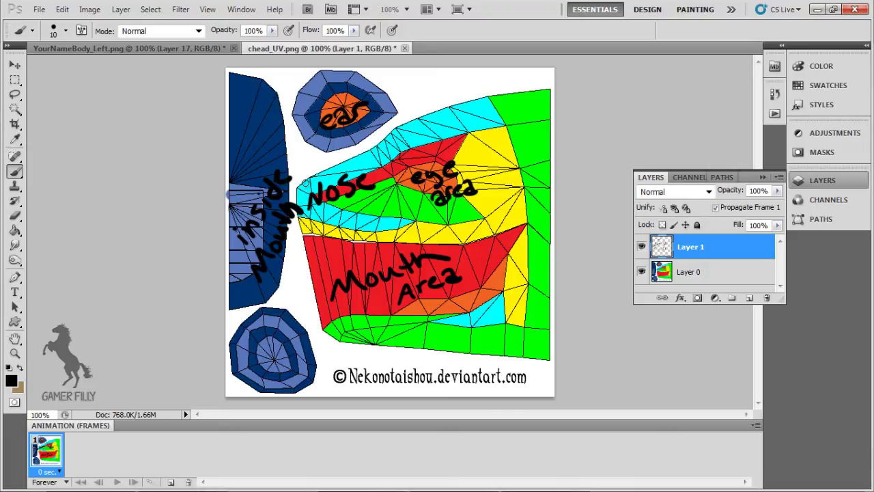
mouse_move(430, 130)
left_mouse_down()
mouse_move(423, 140)
mouse_move(528, 107)
mouse_move(527, 90)
left_mouse_up()
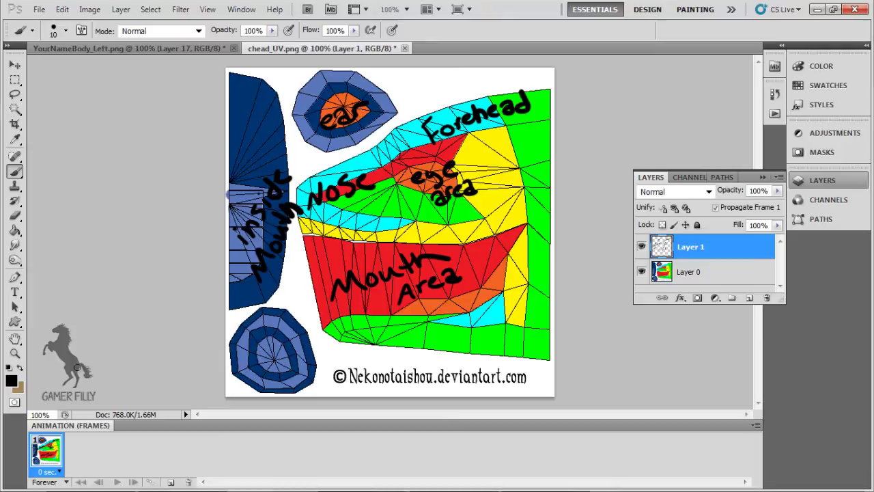
Add "inside" above the ear label and letter "Back ear" on the bottom-left circle
mouse_move(301, 90)
left_mouse_down()
mouse_move(338, 89)
mouse_move(369, 74)
mouse_move(401, 76)
left_mouse_up()
mouse_move(255, 337)
left_mouse_down()
mouse_move(283, 331)
mouse_move(298, 308)
mouse_move(310, 315)
left_mouse_up()
mouse_move(265, 375)
left_mouse_down()
mouse_move(286, 369)
mouse_move(305, 343)
left_mouse_up()
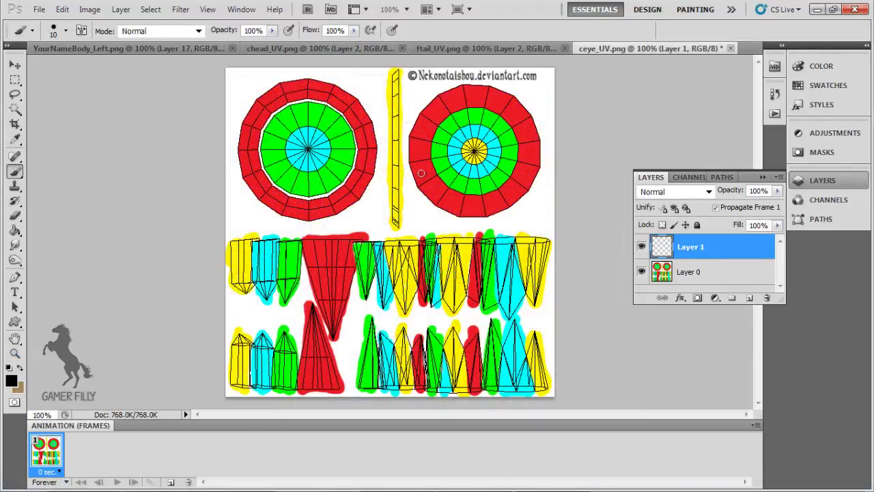
Label both circles "eye", the yellow strip "tongue" and the red triangles "teeth", then add a layer
mouse_move(435, 198)
left_mouse_down()
mouse_move(449, 191)
mouse_move(454, 205)
left_mouse_up()
mouse_move(458, 183)
left_mouse_down()
mouse_move(486, 214)
mouse_move(510, 180)
left_mouse_up()
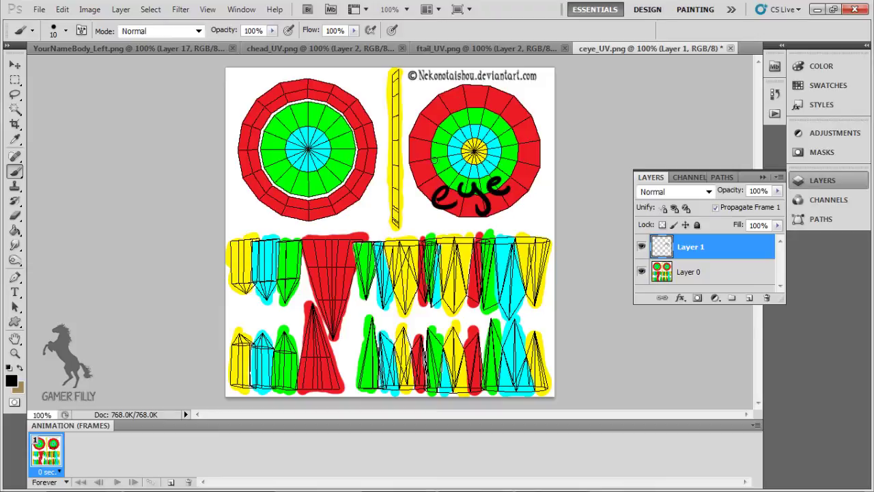
mouse_move(380, 97)
left_mouse_down()
mouse_move(393, 82)
mouse_move(407, 128)
mouse_move(393, 162)
mouse_move(409, 176)
left_mouse_up()
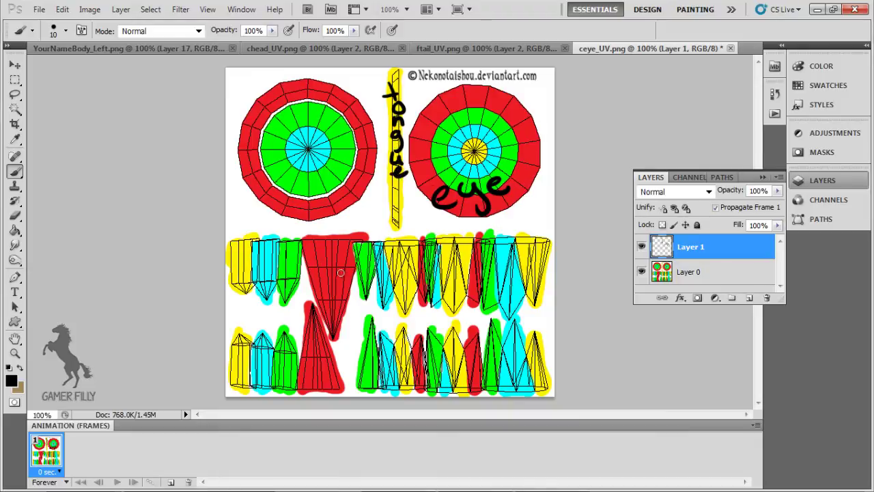
mouse_move(327, 287)
left_mouse_down()
mouse_move(338, 331)
mouse_move(404, 279)
mouse_move(438, 286)
left_mouse_up()
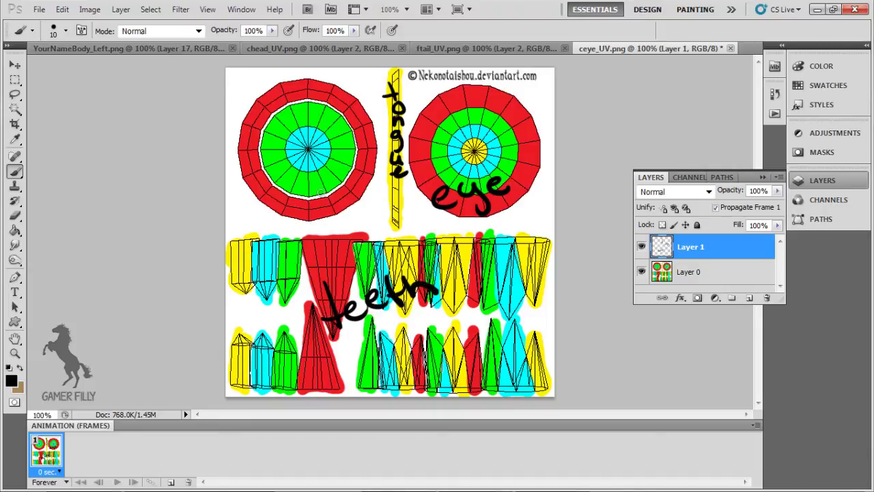
left_click_drag(287, 184, 352, 171)
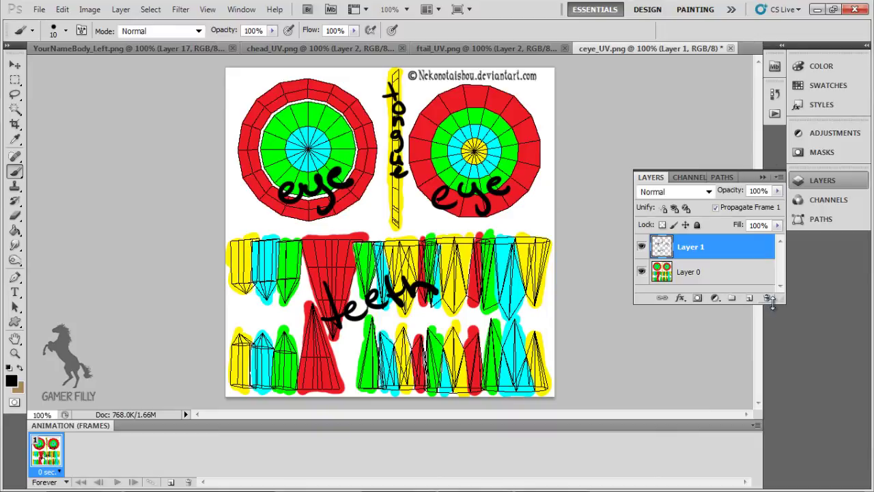
left_click(749, 298)
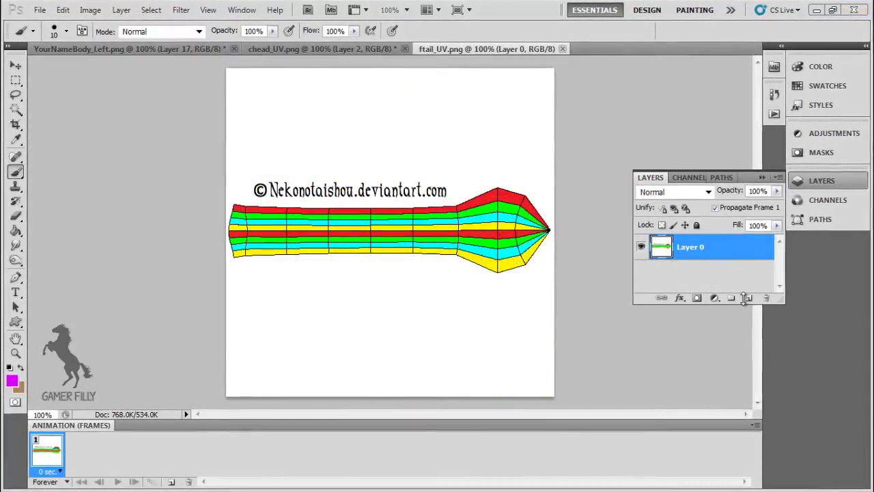
Add a new layer on the tail map, set black as foreground, and return to the Brush
left_click(749, 297)
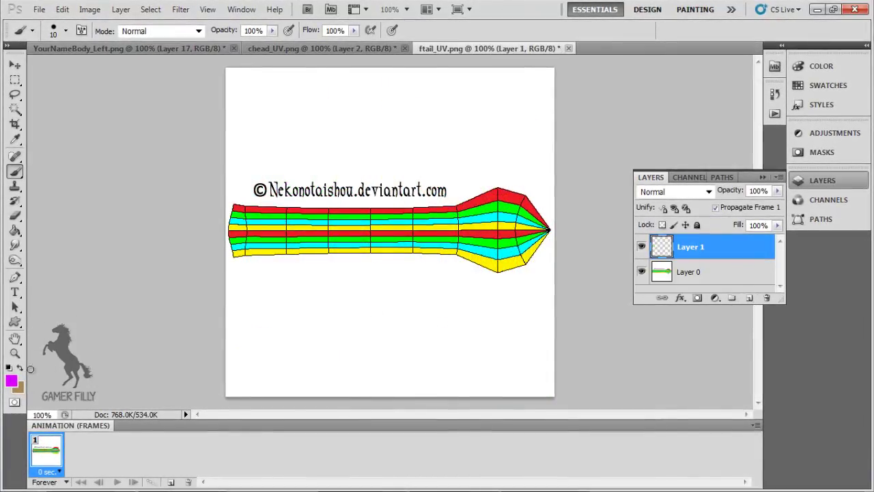
left_click(10, 379)
left_click(435, 405)
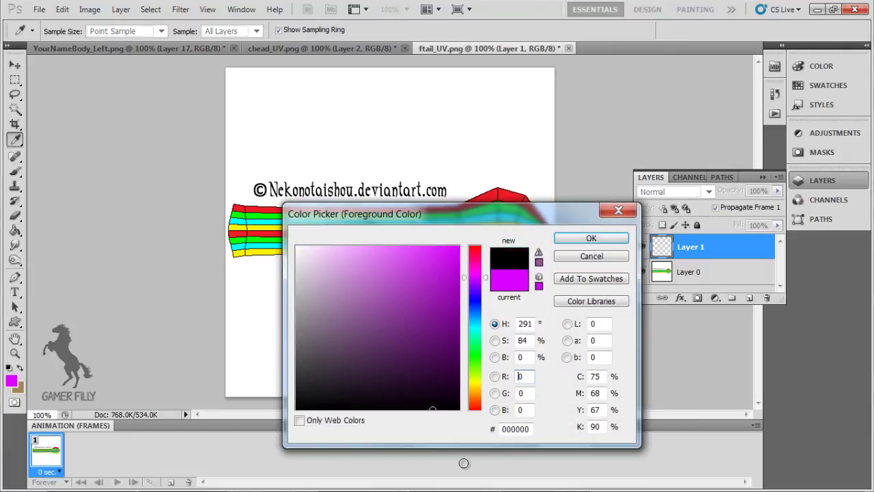
left_click(589, 239)
key("b")
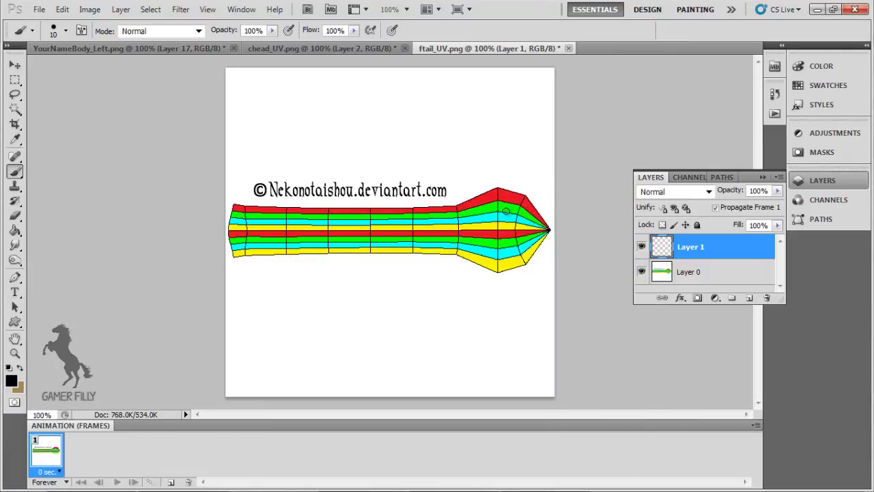
Hand-letter "end of tail" on the tip, "tail" mid-stripes, and "end" on the left end
mouse_move(461, 215)
left_mouse_down()
mouse_move(468, 222)
mouse_move(482, 207)
mouse_move(509, 209)
mouse_move(519, 176)
mouse_move(521, 194)
left_mouse_up()
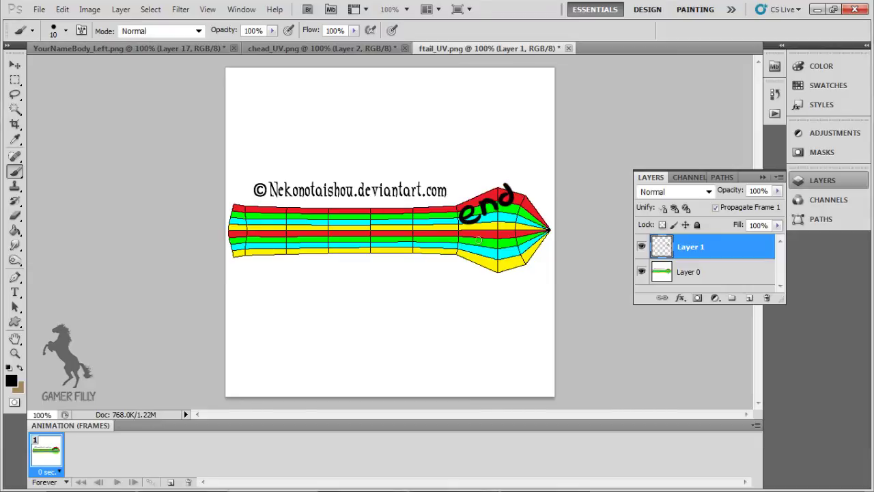
mouse_move(470, 235)
left_mouse_down()
mouse_move(490, 220)
mouse_move(497, 234)
left_mouse_up()
mouse_move(478, 264)
left_mouse_down()
mouse_move(488, 247)
mouse_move(503, 255)
mouse_move(526, 232)
left_mouse_up()
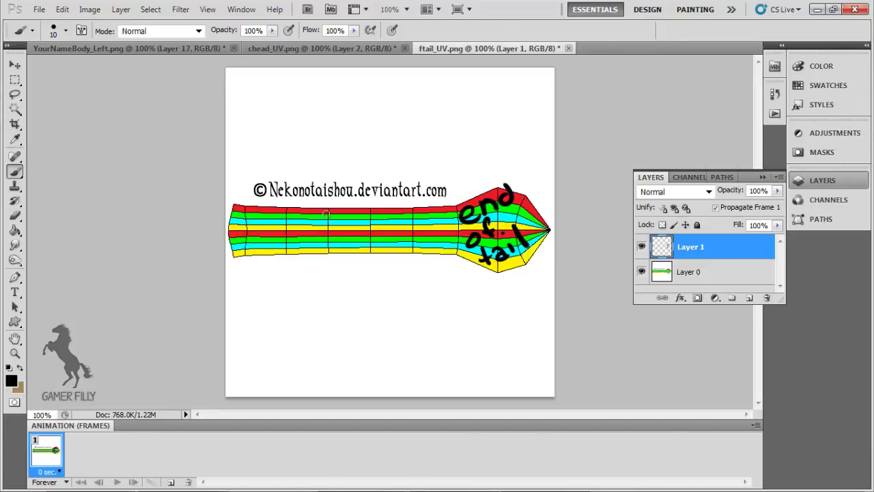
mouse_move(333, 225)
left_mouse_down()
mouse_move(341, 239)
mouse_move(352, 222)
mouse_move(365, 239)
mouse_move(380, 229)
left_mouse_up()
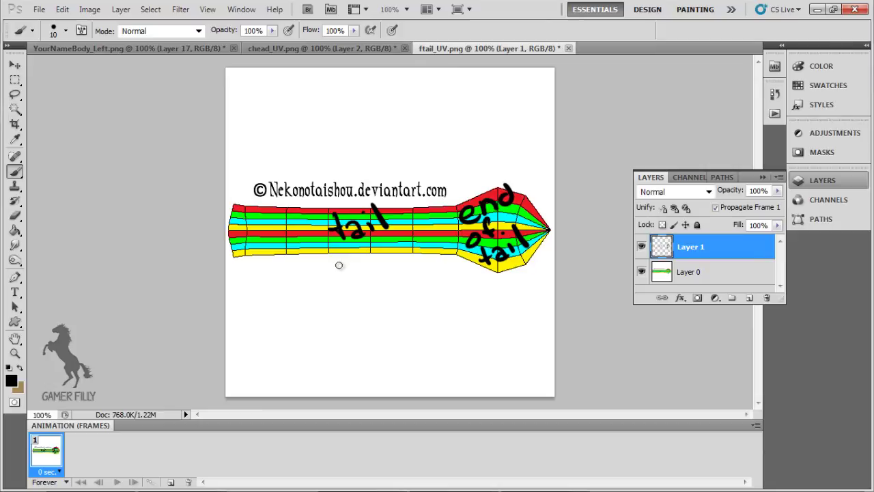
mouse_move(235, 225)
left_mouse_down()
mouse_move(270, 199)
mouse_move(260, 173)
left_mouse_up()
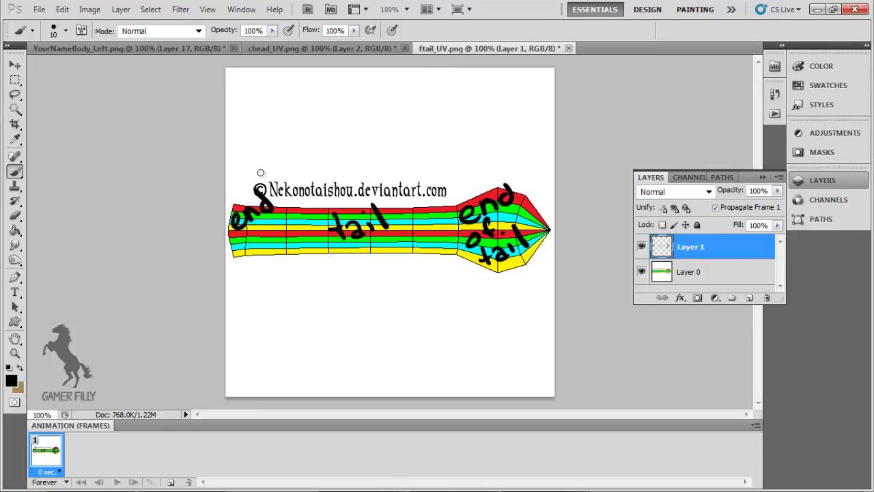